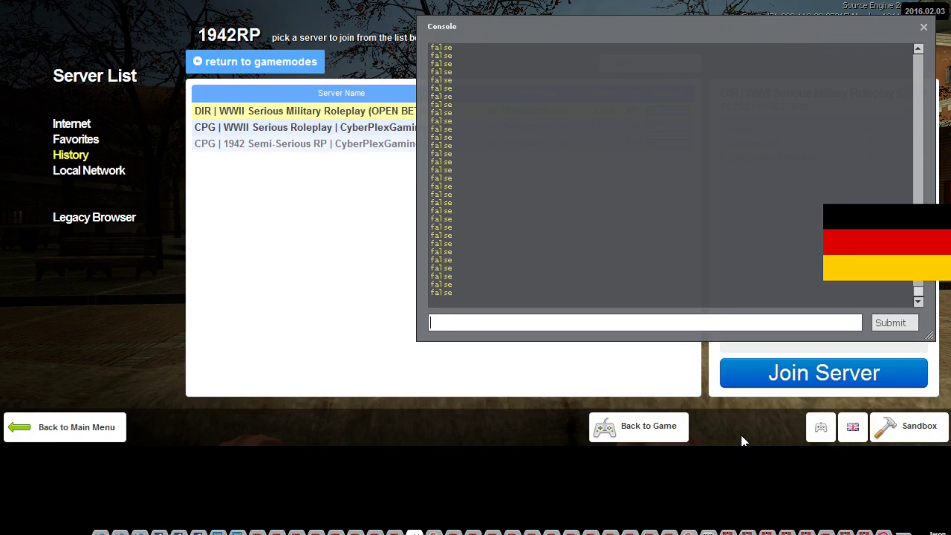
# - Dismiss the server list and console and step the character back in the game world
pyautogui.press('Escape')
pyautogui.press('space')
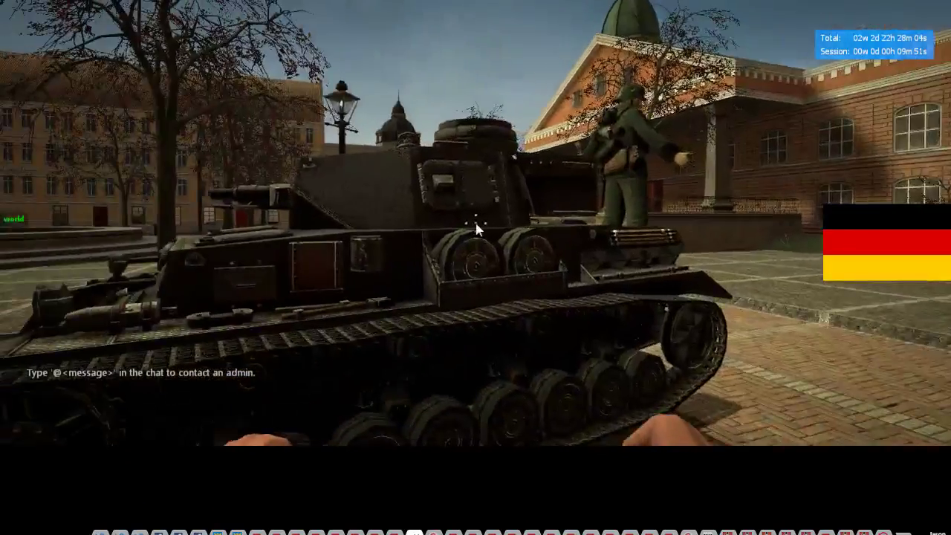
# - Bring up the F1 inventory grid and the grenade's item options, then close the menu
pyautogui.press('F1')
pyautogui.click(526, 32)
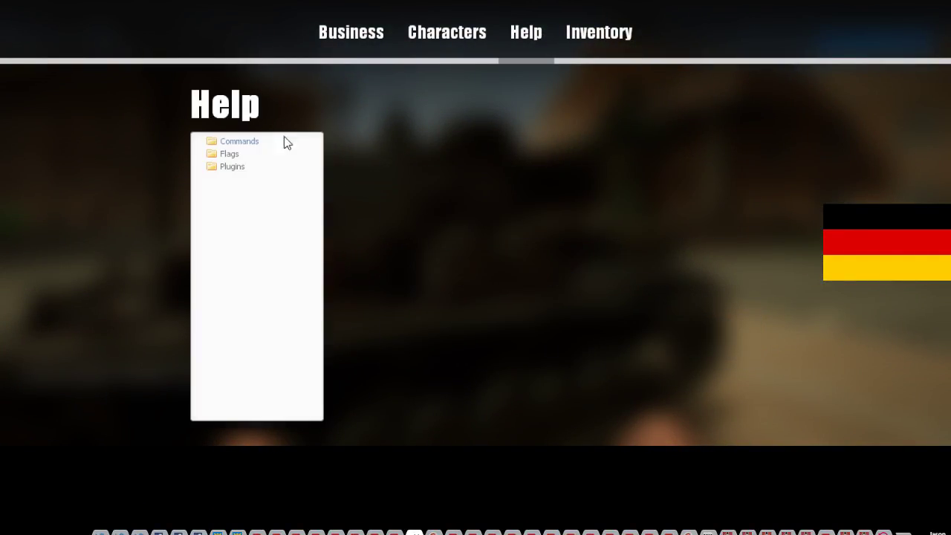
pyautogui.click(599, 31)
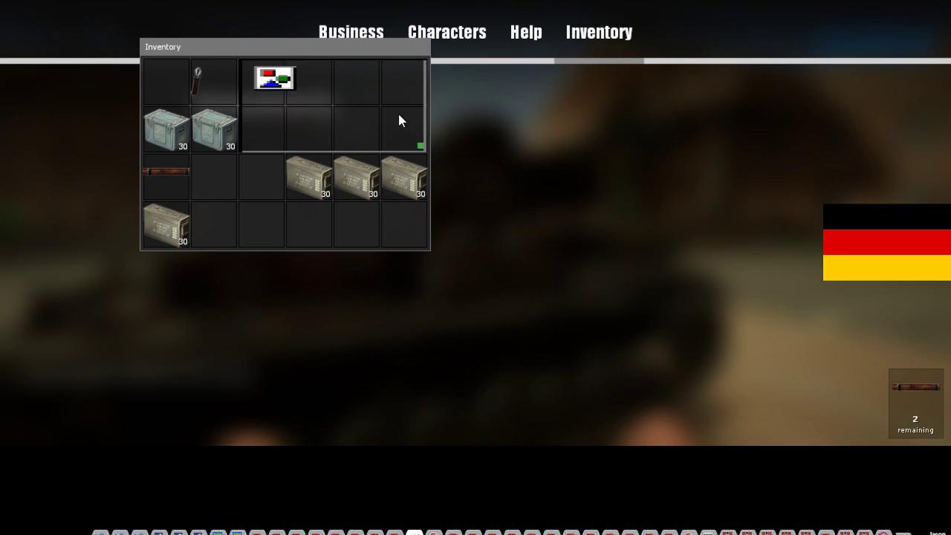
pyautogui.rightClick(295, 124)
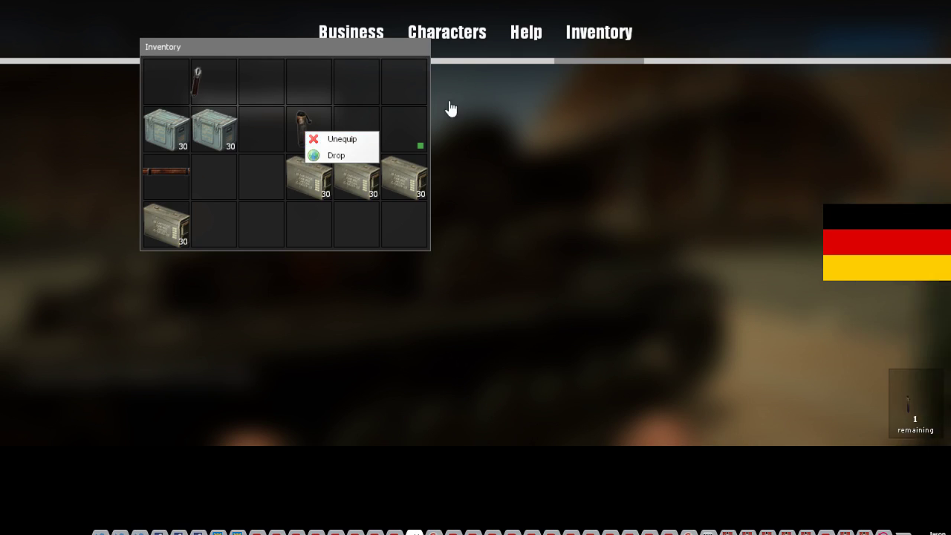
pyautogui.press('F1')
pyautogui.scroll(-3, 476, 268)
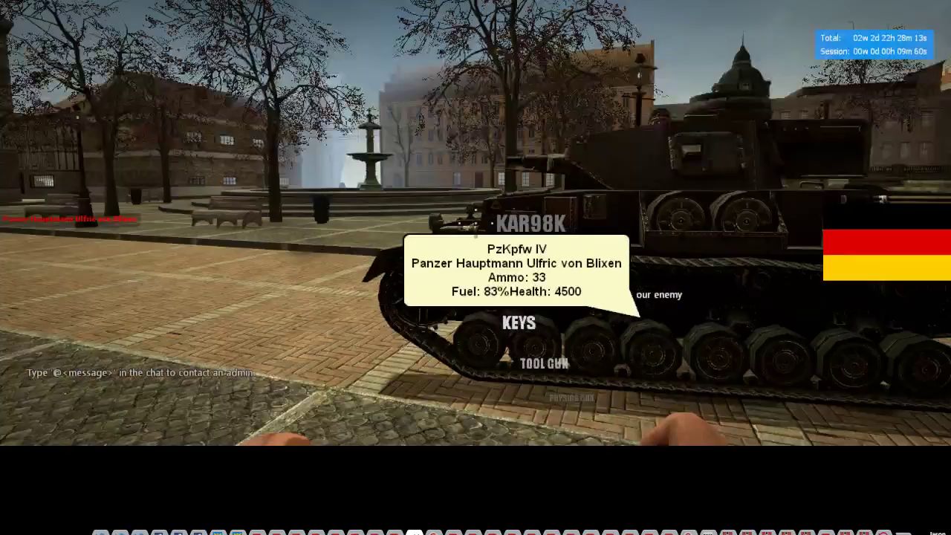
# - In the F1 inventory, unequip the grenade and equip the top-slot item
pyautogui.press('F1')
pyautogui.click(599, 32)
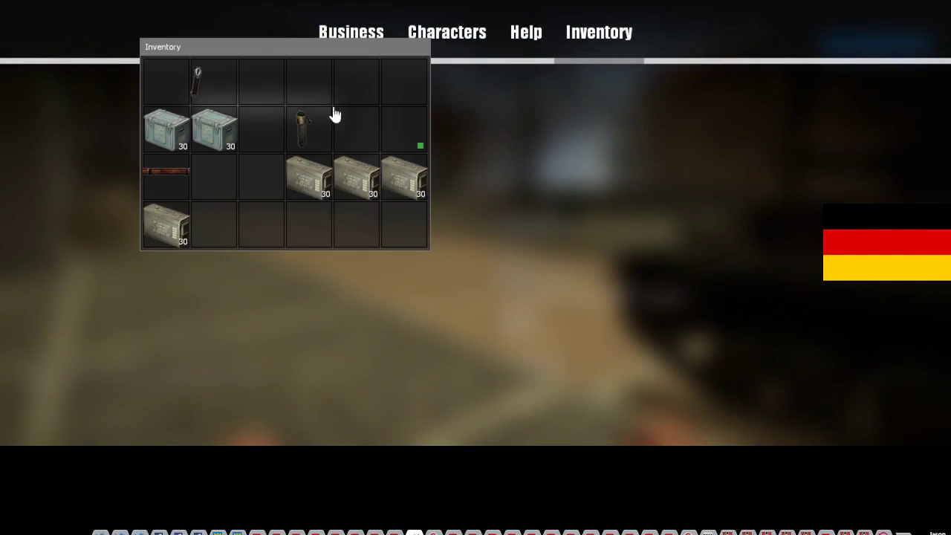
pyautogui.rightClick(301, 124)
pyautogui.click(338, 146)
pyautogui.rightClick(212, 74)
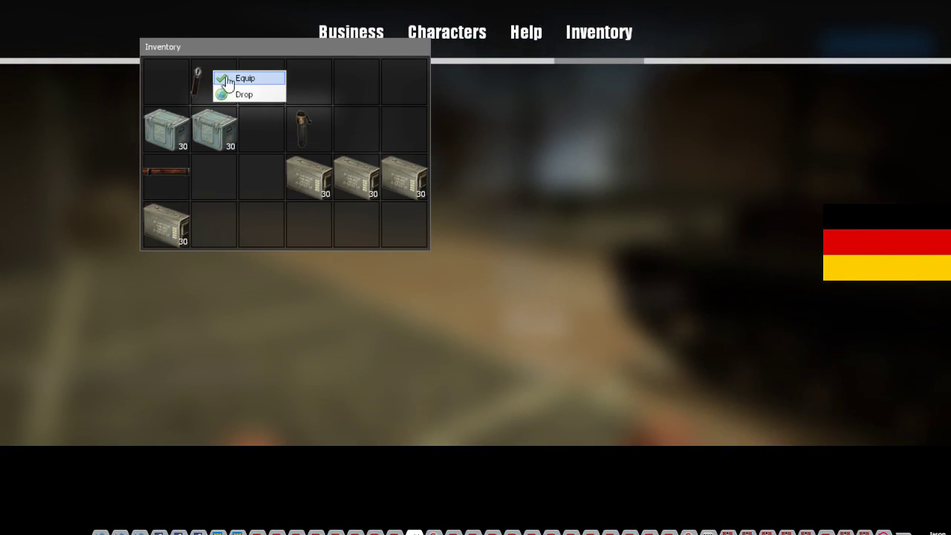
pyautogui.click(239, 79)
# - Close the F1 menu and briefly check the player scoreboard
pyautogui.press('F1')
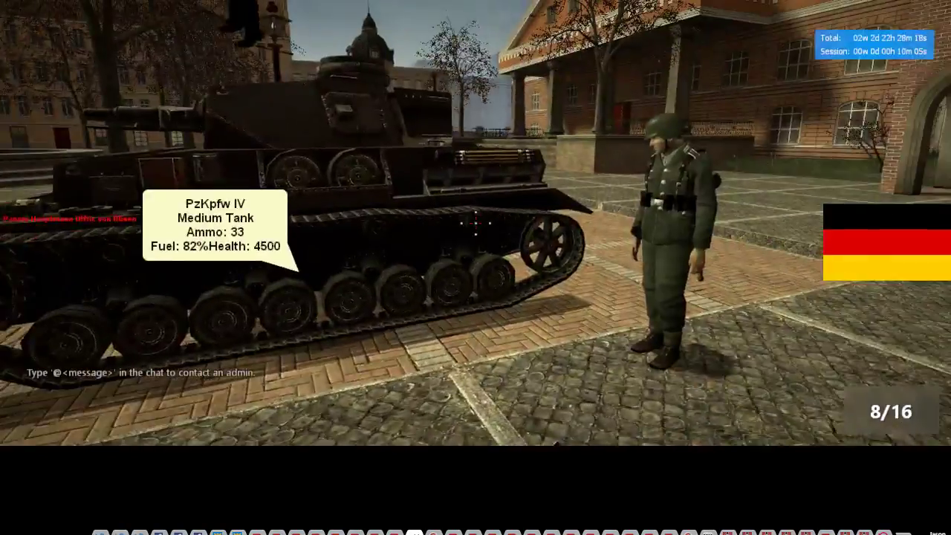
pyautogui.press('Tab')
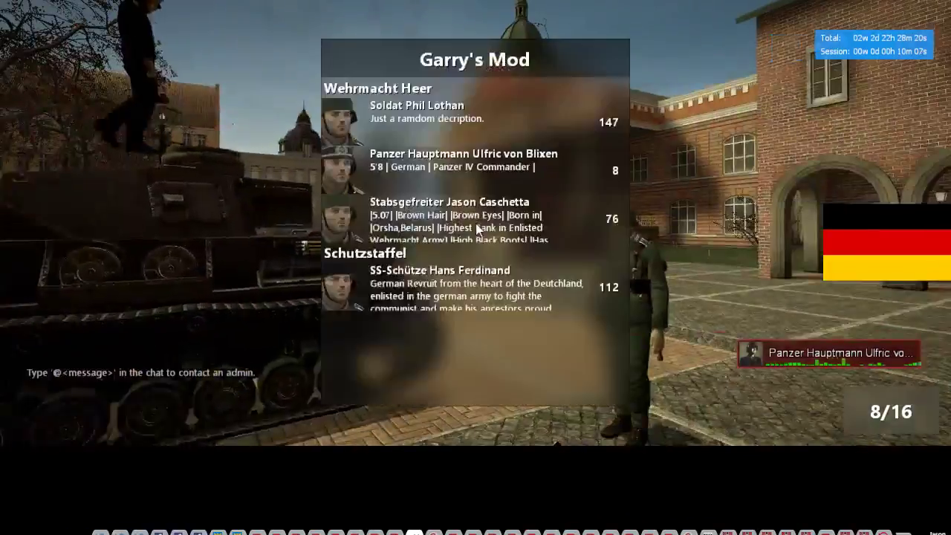
pyautogui.press('Tab')
# - Walk the character across the plaza toward the soldier by the sandbags
pyautogui.press('w')
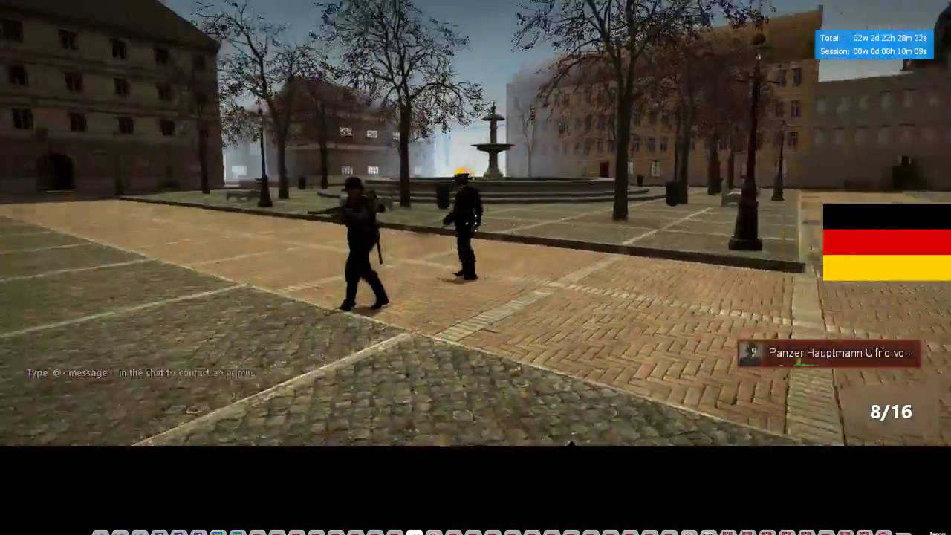
pyautogui.press('w')
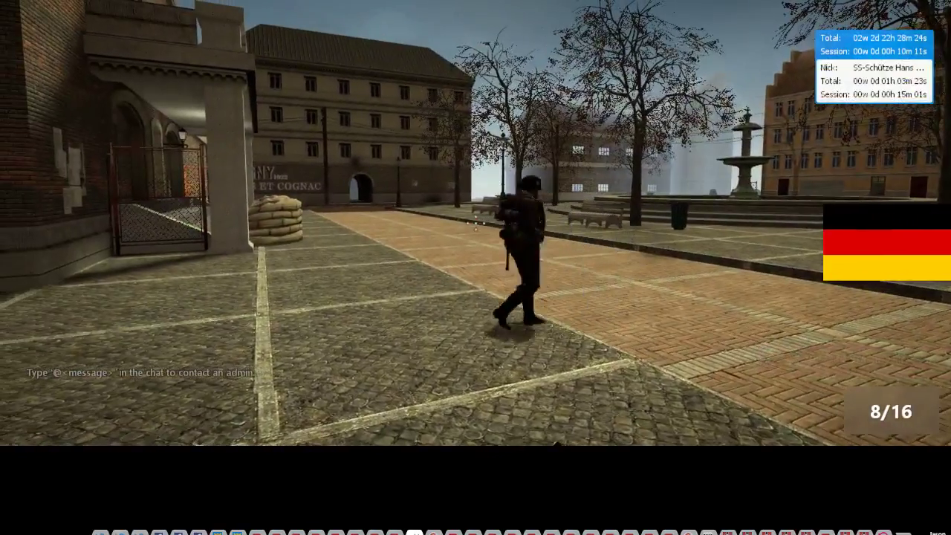
pyautogui.press('w')
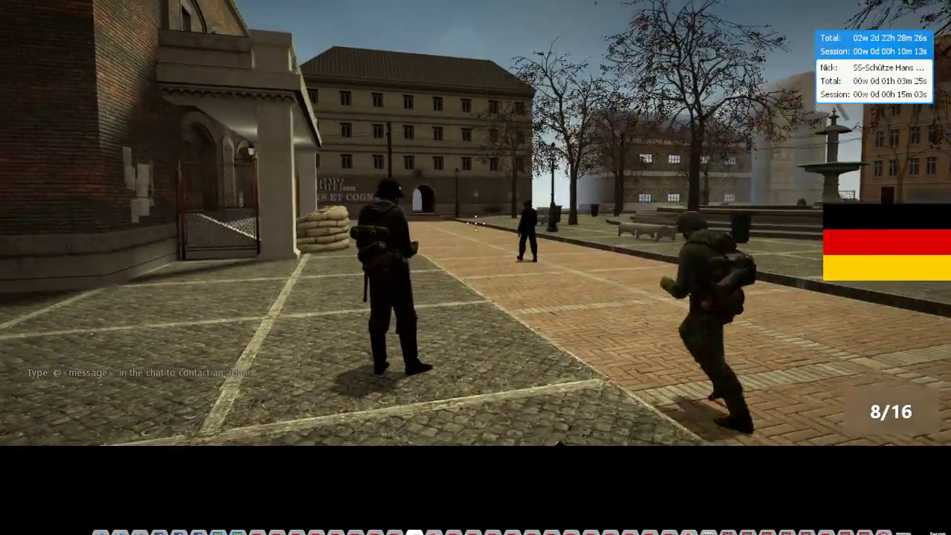
pyautogui.press('w')
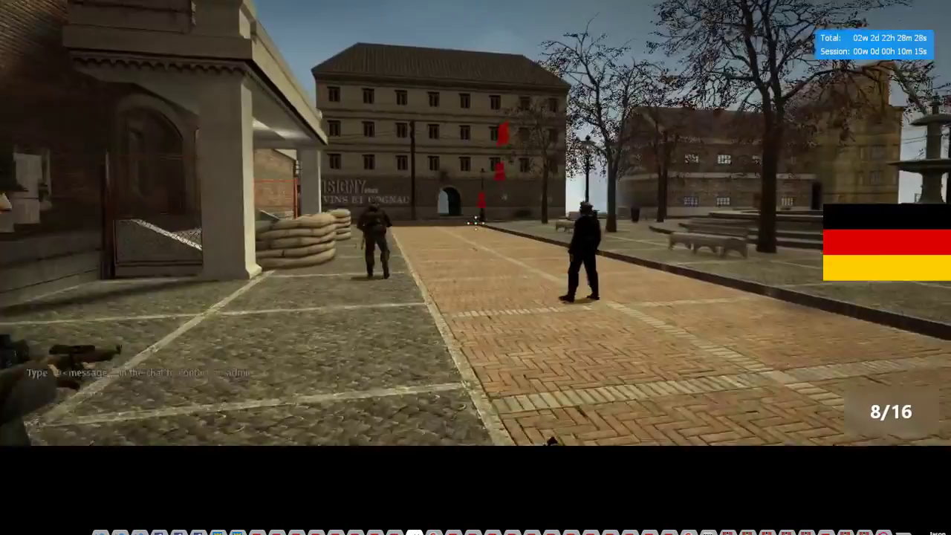
pyautogui.press('w')
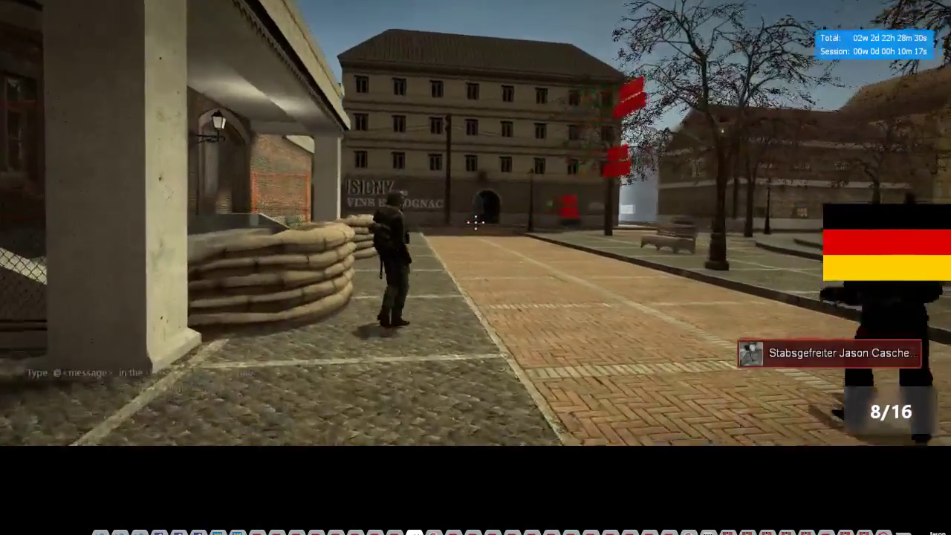
pyautogui.press('w')
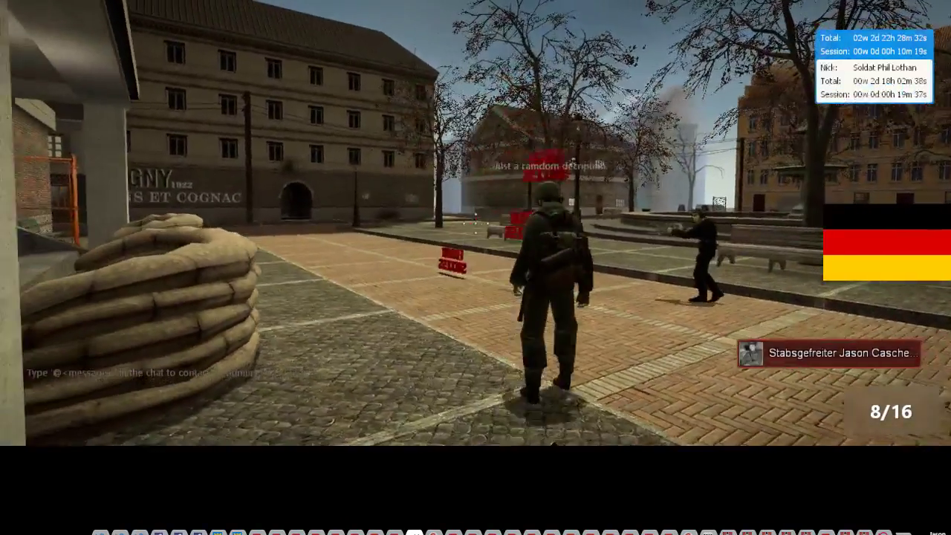
pyautogui.press('w')
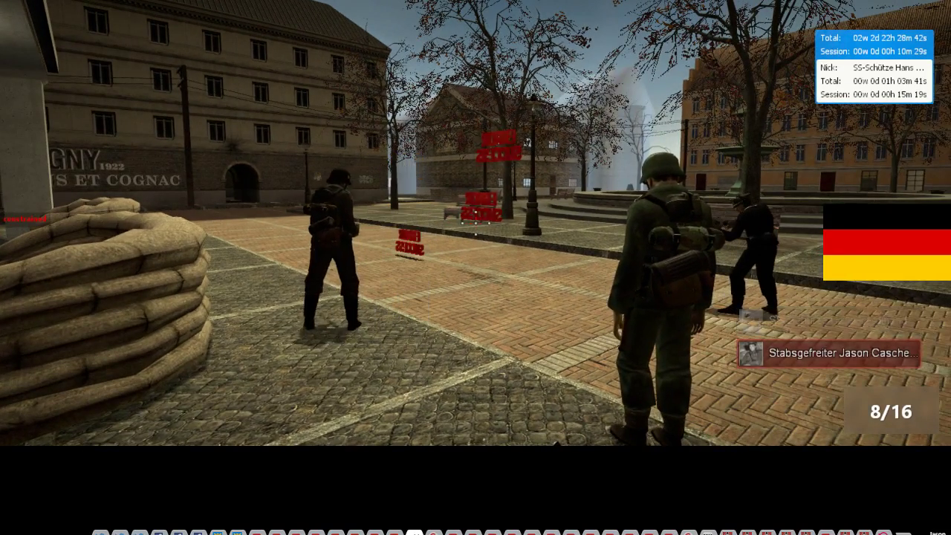
# - Open and close the console, then bring up the Steam overlay with the friend chat
pyautogui.press('Escape')
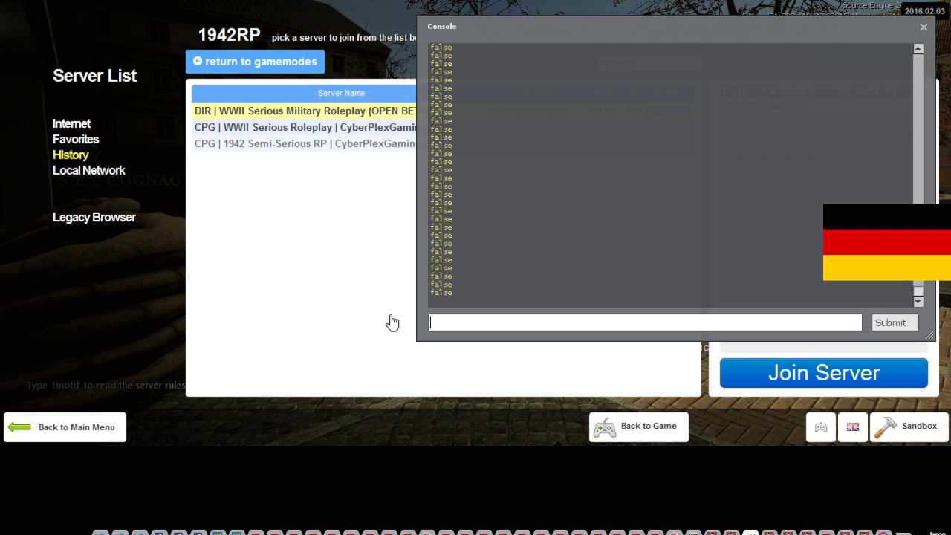
pyautogui.press('Escape')
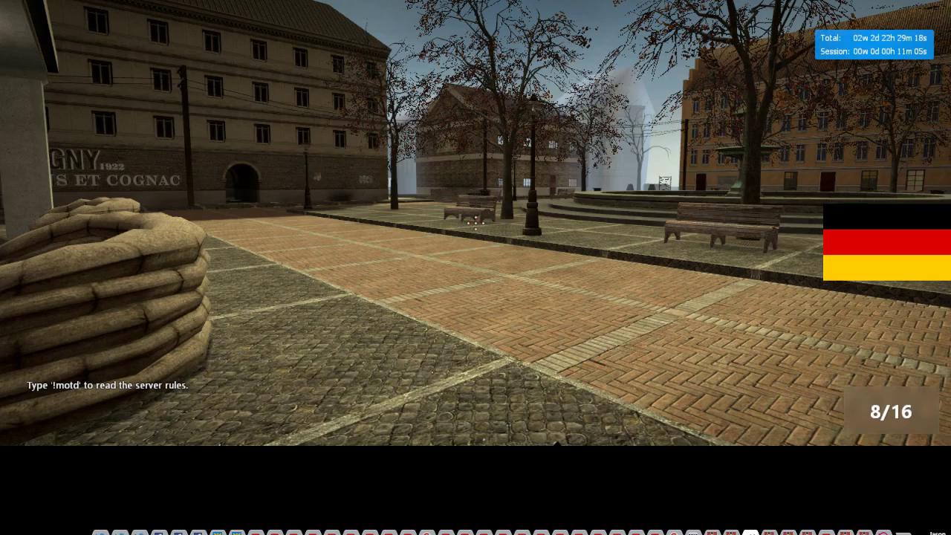
pyautogui.hotkey('shift', 'Tab')
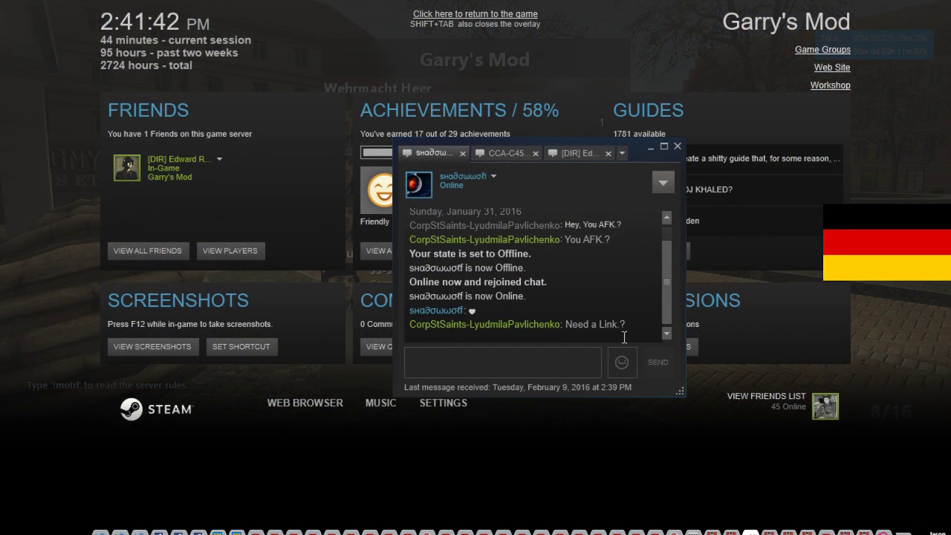
# - Open the chat contact's profile in the overlay browser and paste the Workshop collection link as its address
pyautogui.click(493, 177)
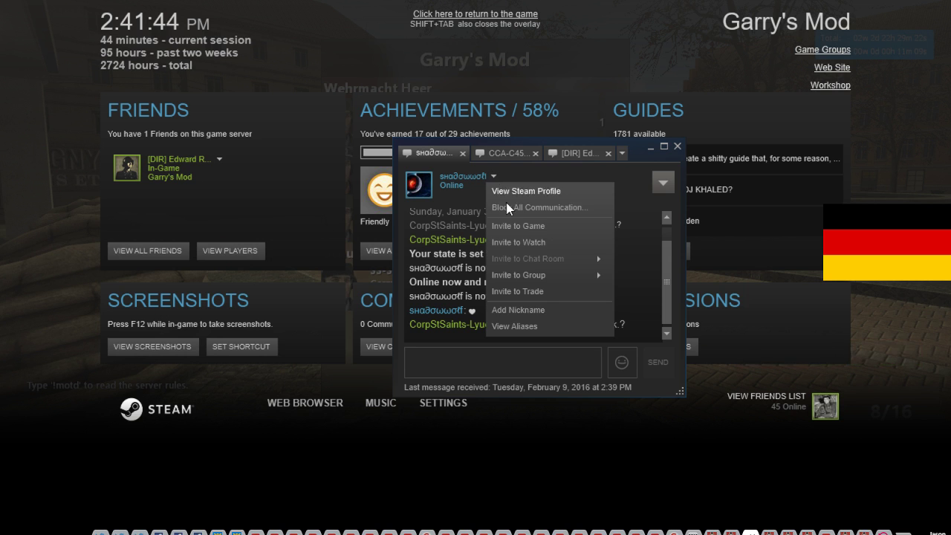
pyautogui.click(508, 187)
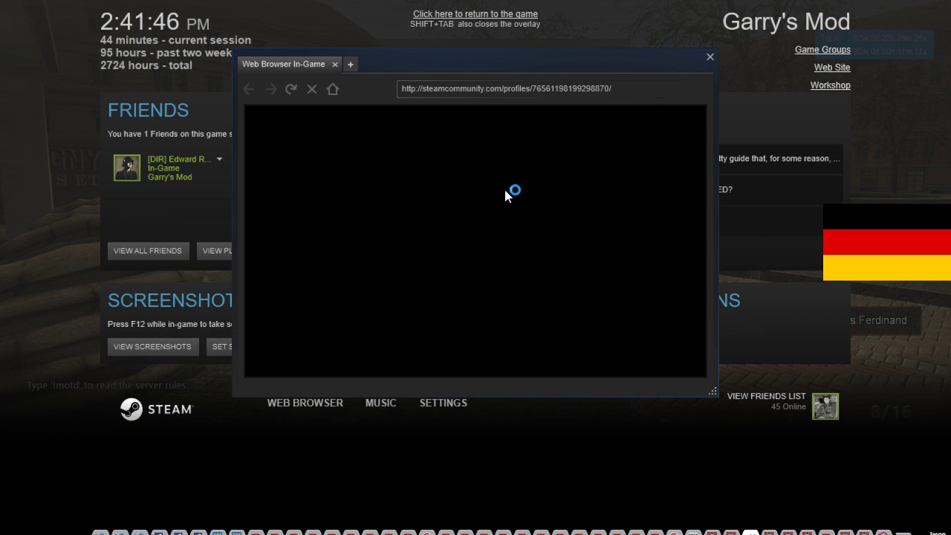
pyautogui.click(637, 89)
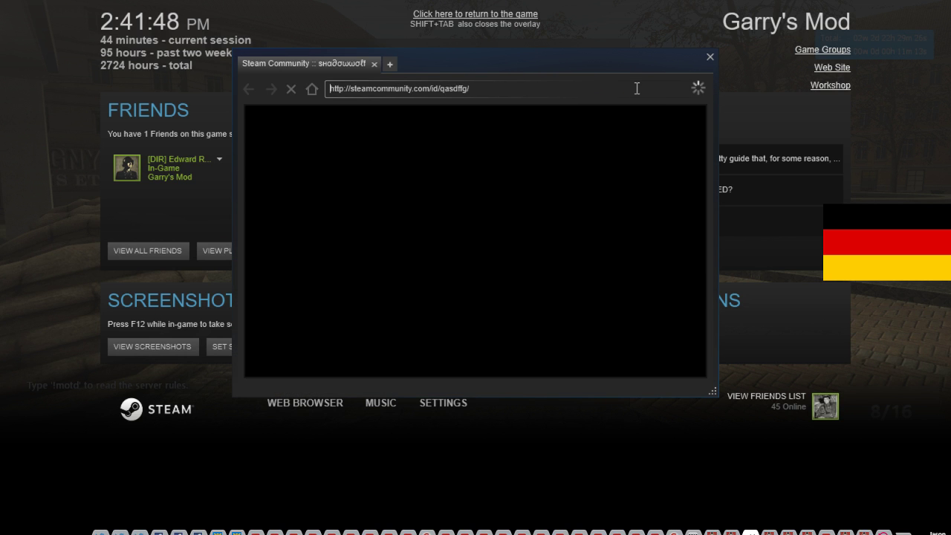
pyautogui.rightClick(632, 96)
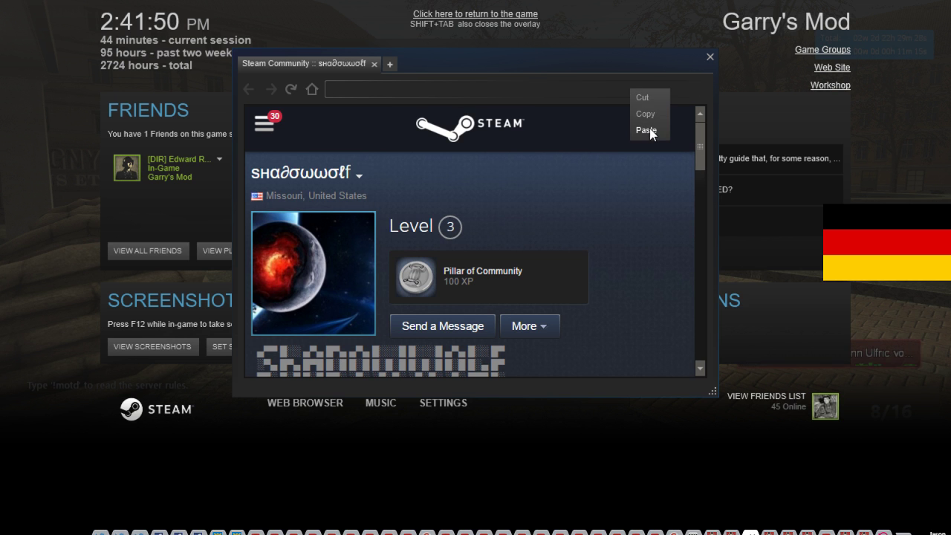
pyautogui.click(647, 130)
# - Load the pasted WWII: Serious Military RP collection link and reposition the browser window
pyautogui.press('Return')
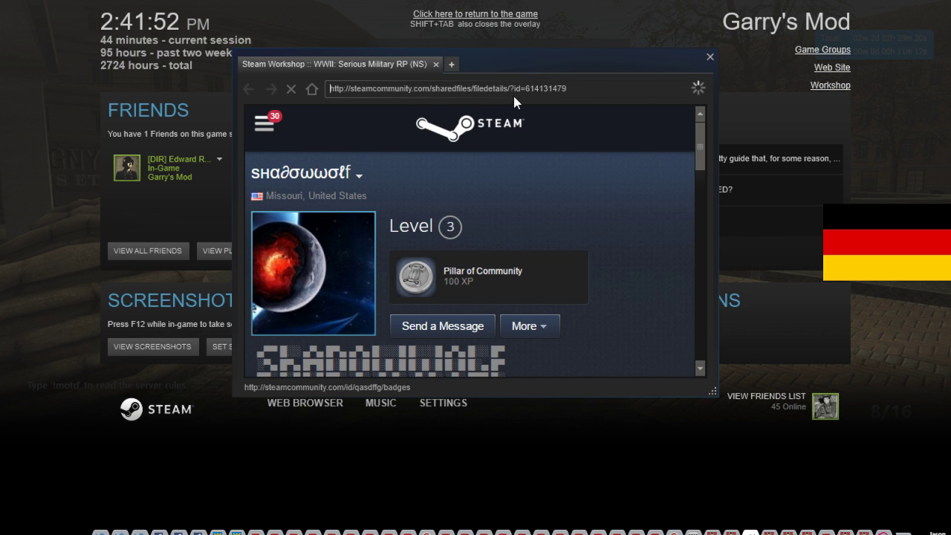
pyautogui.moveTo(490, 63)
pyautogui.mouseDown()
pyautogui.moveTo(388, 379)
pyautogui.moveTo(410, 74)
pyautogui.mouseUp()
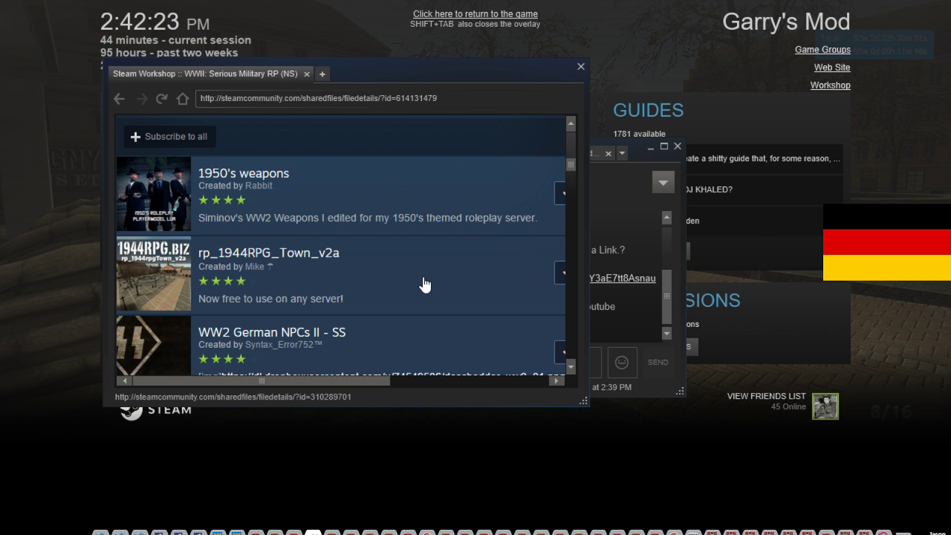
pyautogui.moveTo(571, 164); pyautogui.dragTo(570, 347)
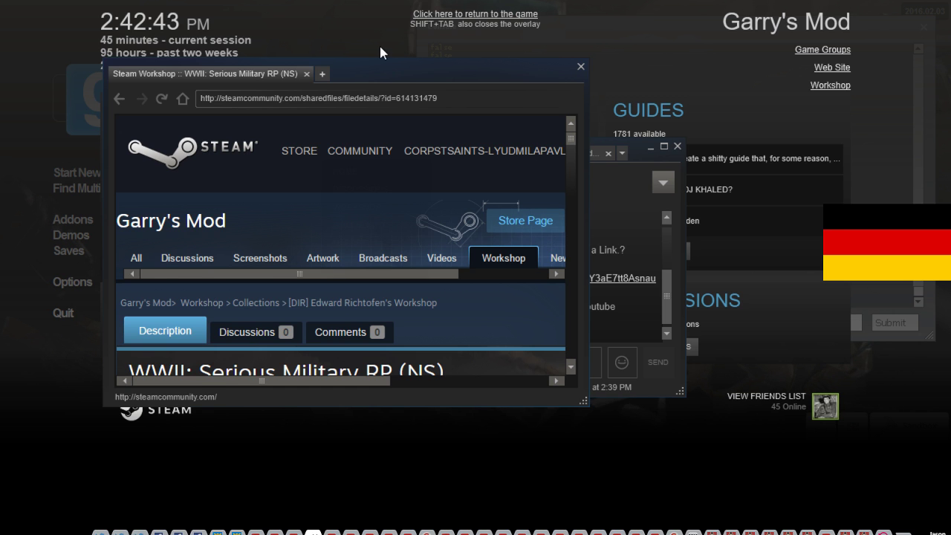
pyautogui.scroll(-5, 398, 138)
pyautogui.scroll(-5, 398, 138)
pyautogui.scroll(-5, 399, 138)
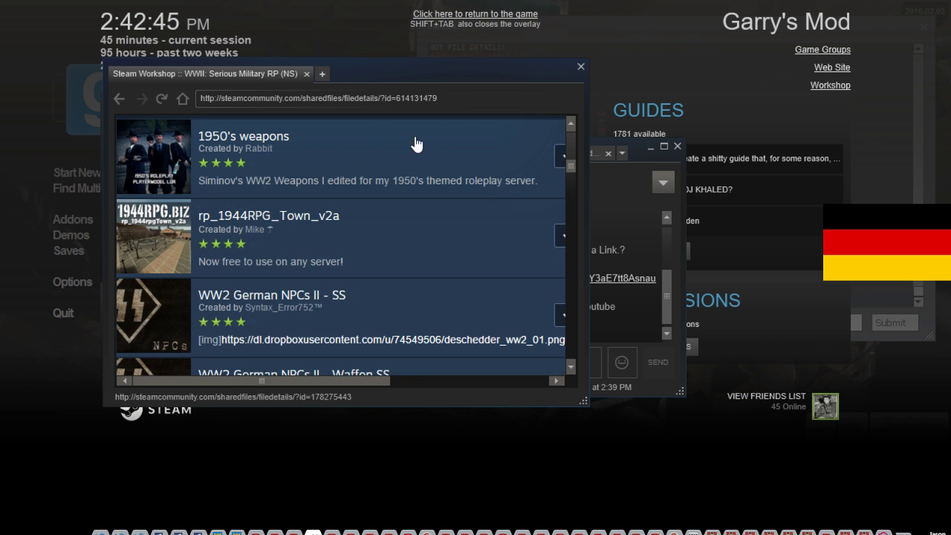